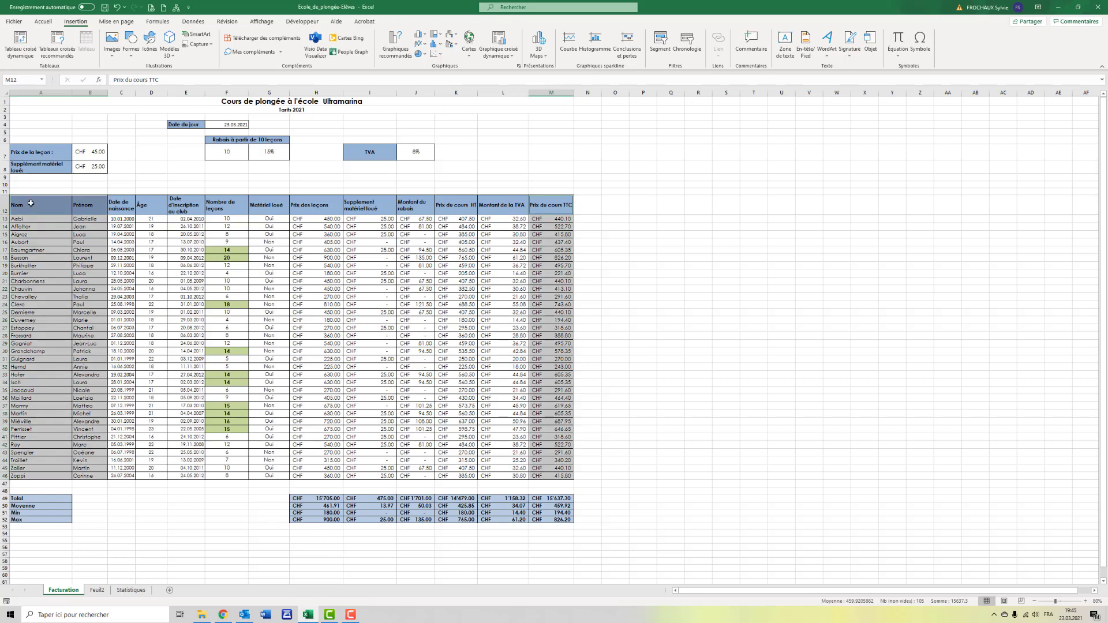
- Create a column chart on its own sheet from the Nom, Prénom and Prix du cours TTC columns, headers included, rows 12 to 46
drag(31, 204, 83, 479)
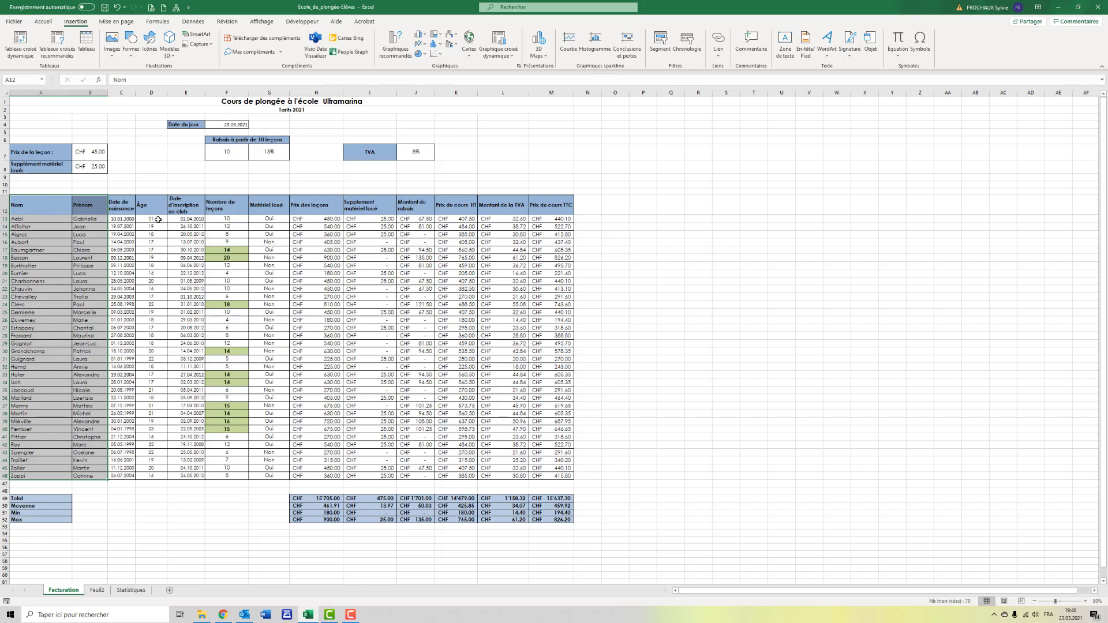
drag(546, 205, 547, 476)
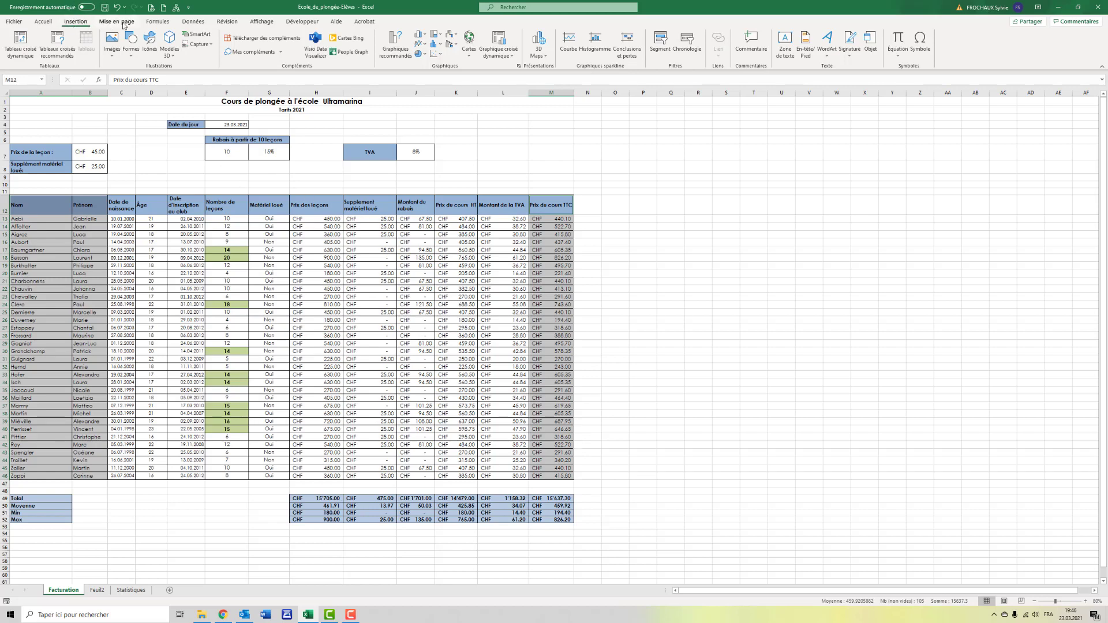
click(423, 35)
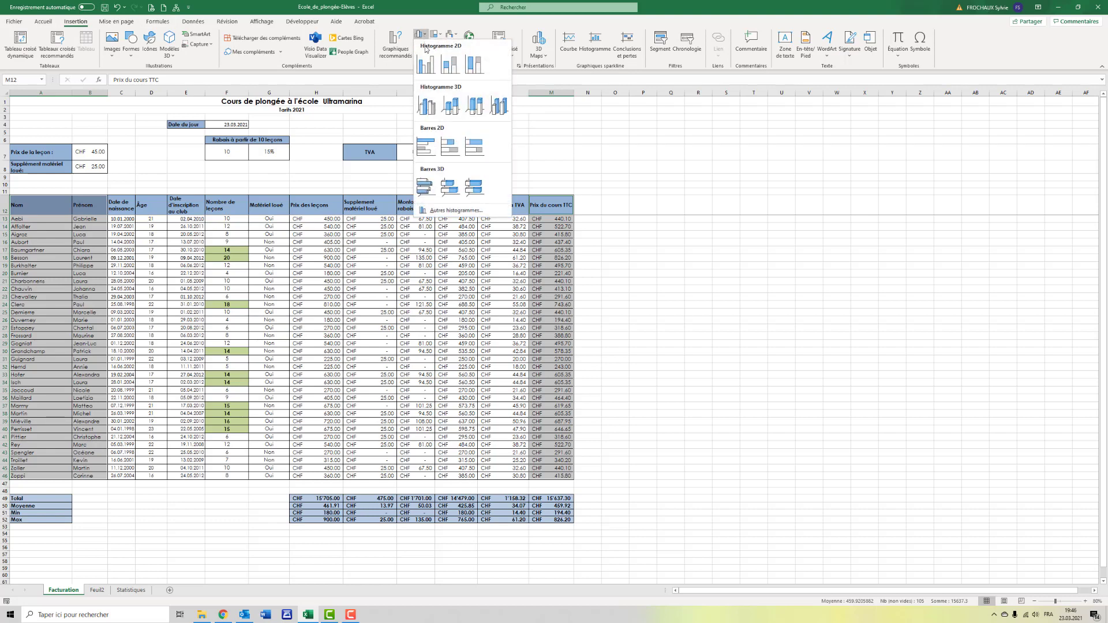
click(426, 36)
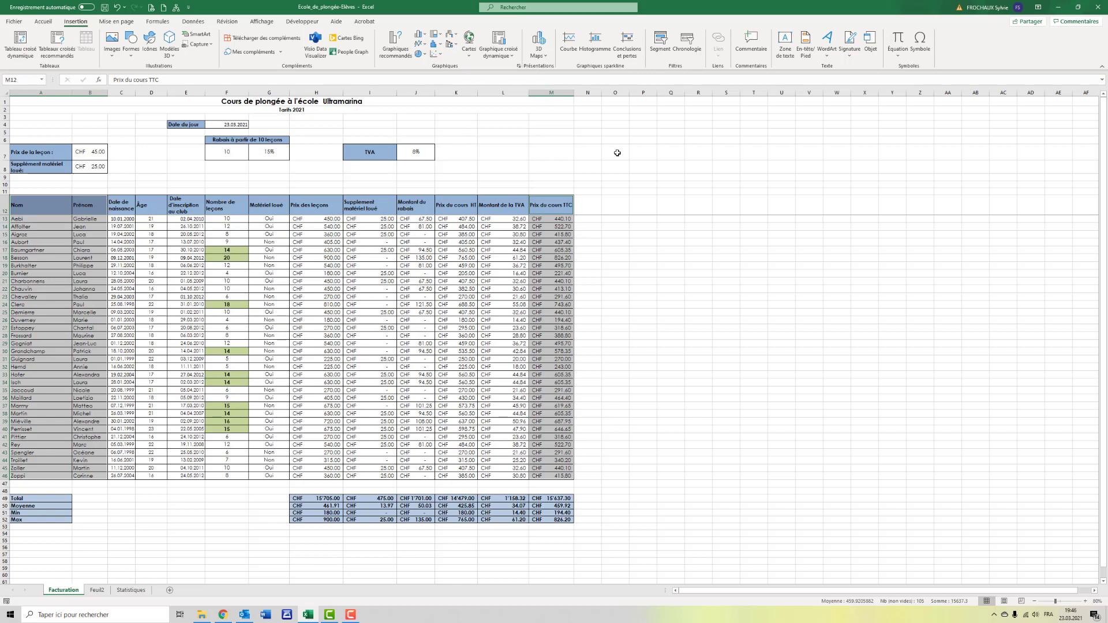
key(F11)
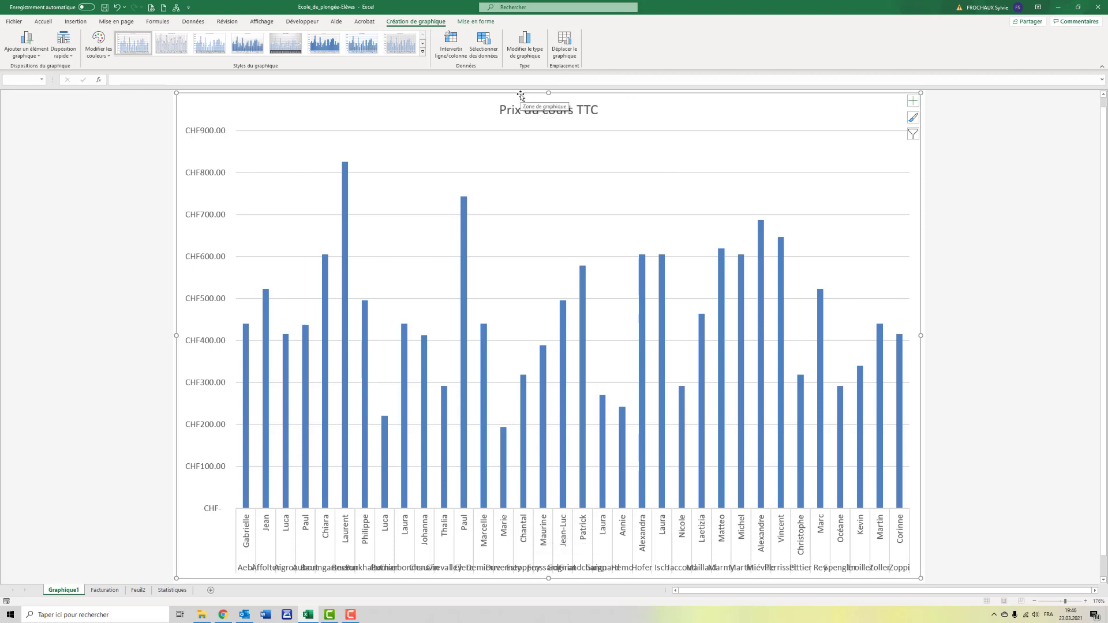
- Swap the chart's rows and columns so each client is a series, and apply quick layout Disposition 1
click(455, 53)
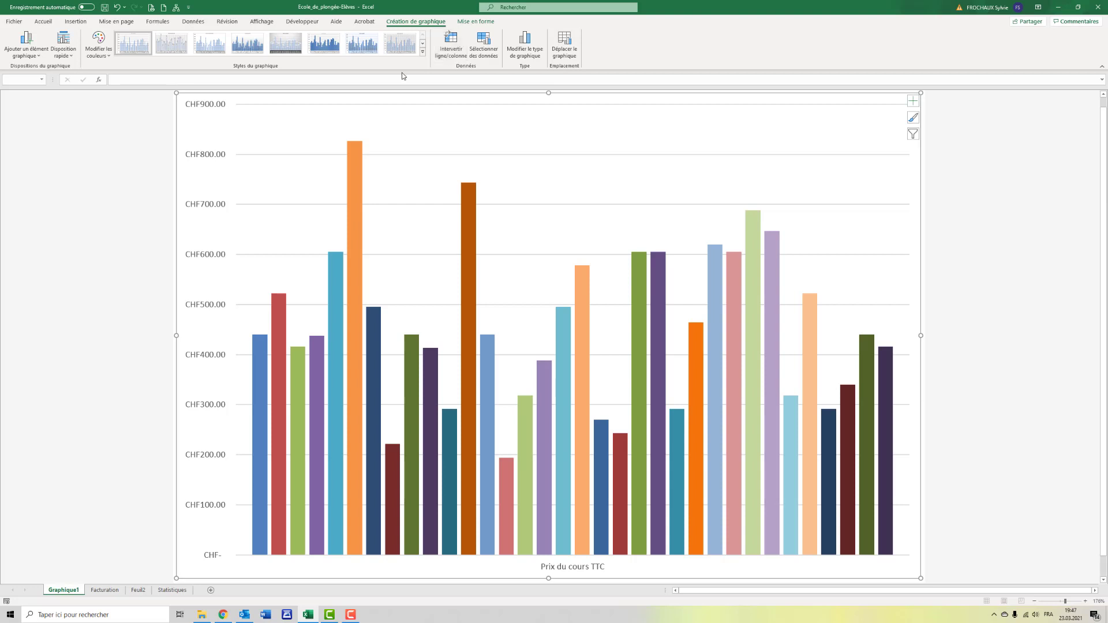
click(70, 56)
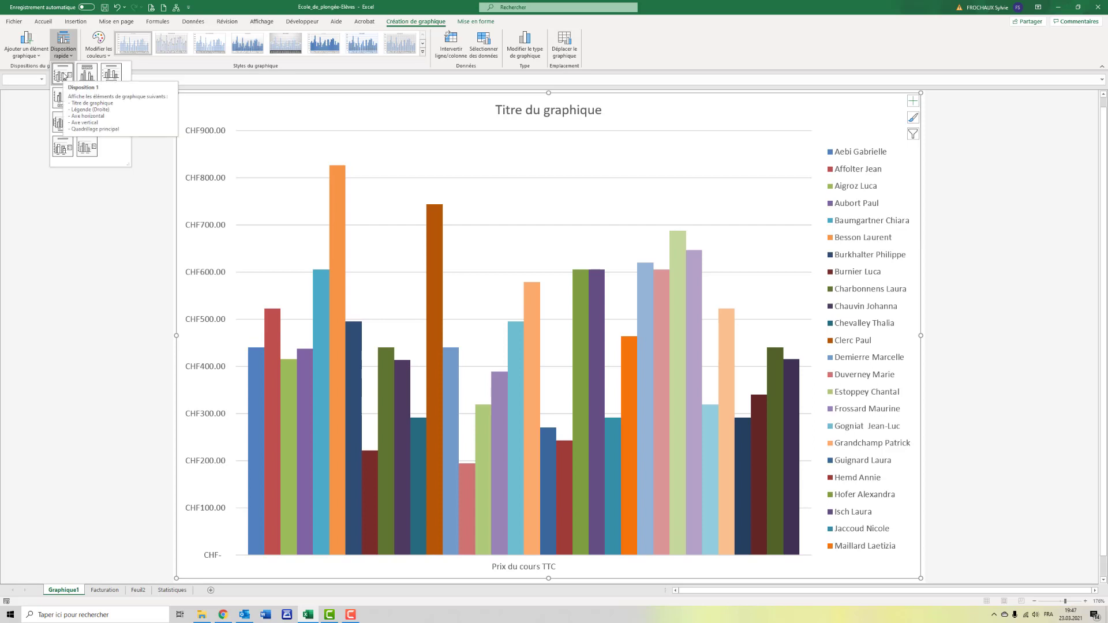
click(63, 75)
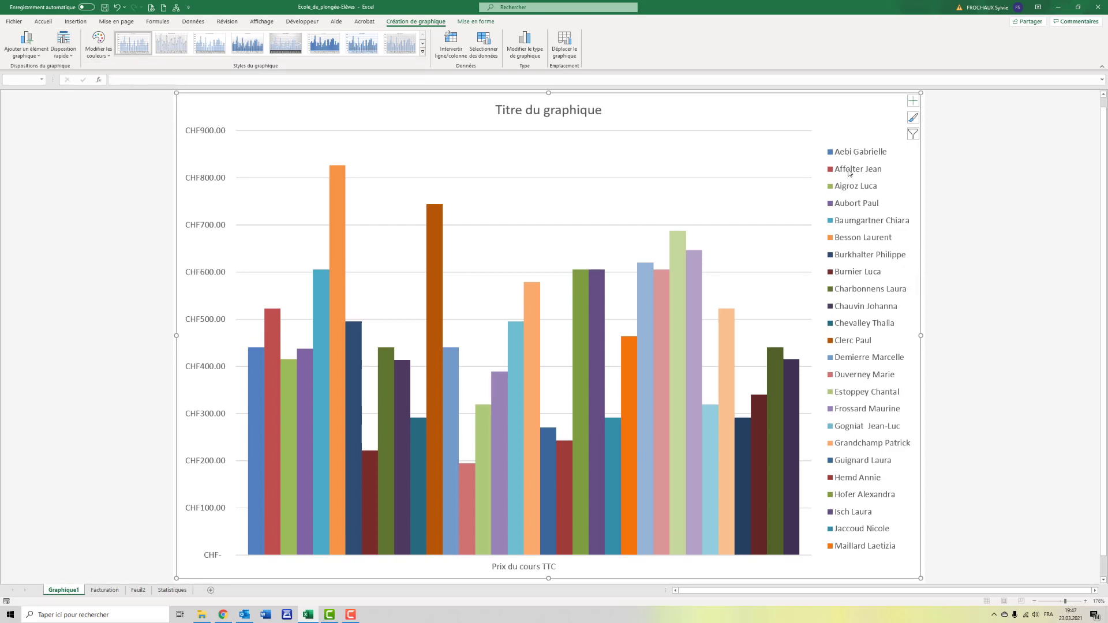
- Replace the chart title with "Montant TTC par client" and make it bold
click(555, 113)
text(M)
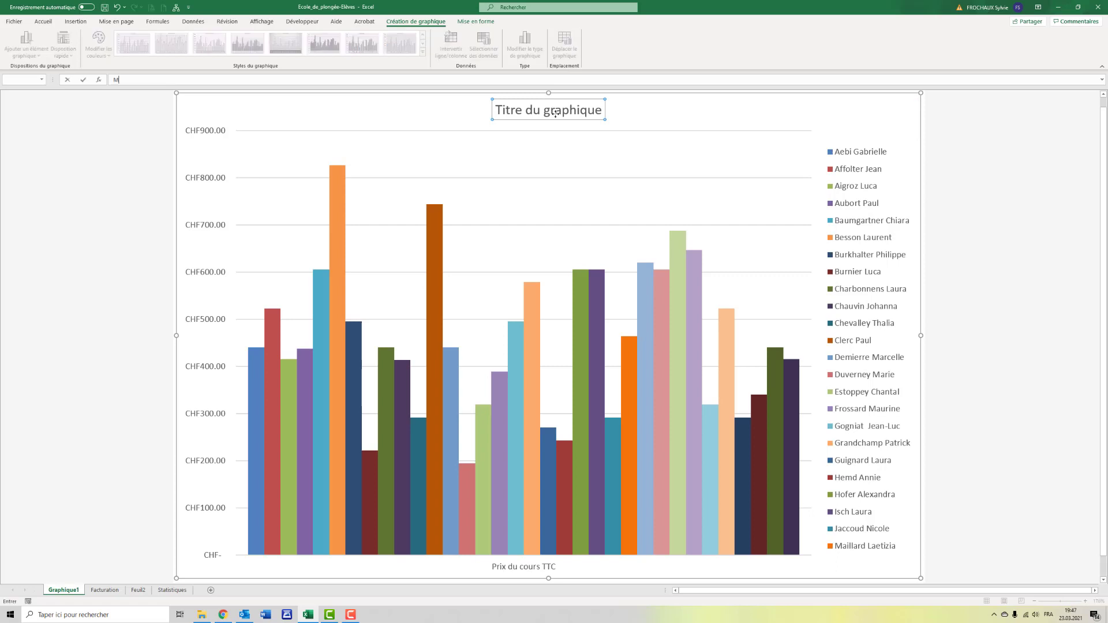
text(ontant TTC par client)
key(Return)
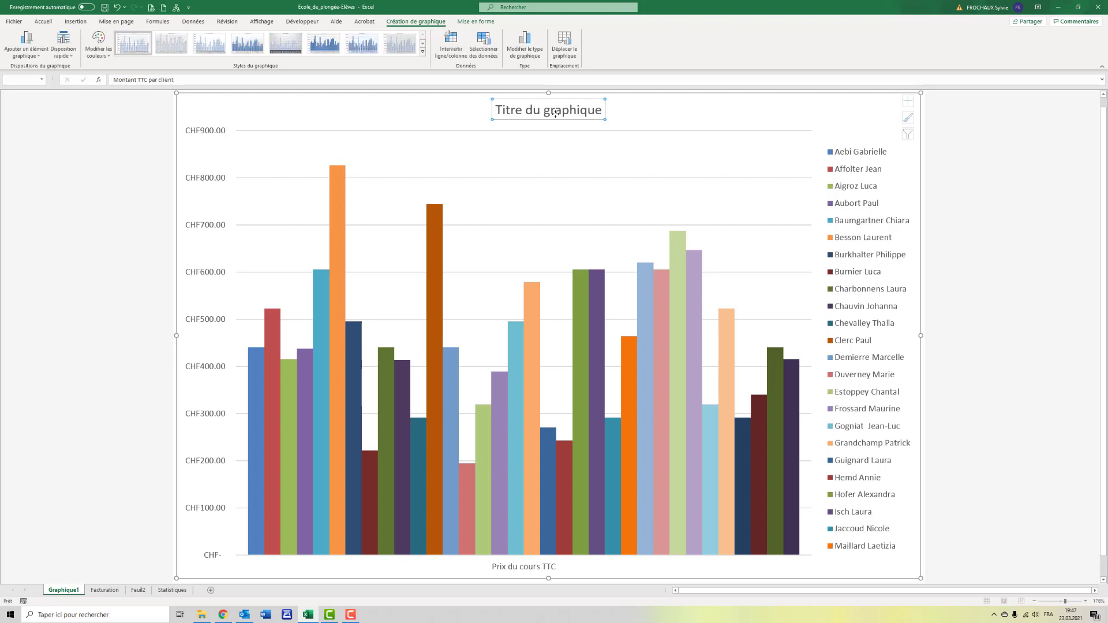
click(43, 22)
click(111, 52)
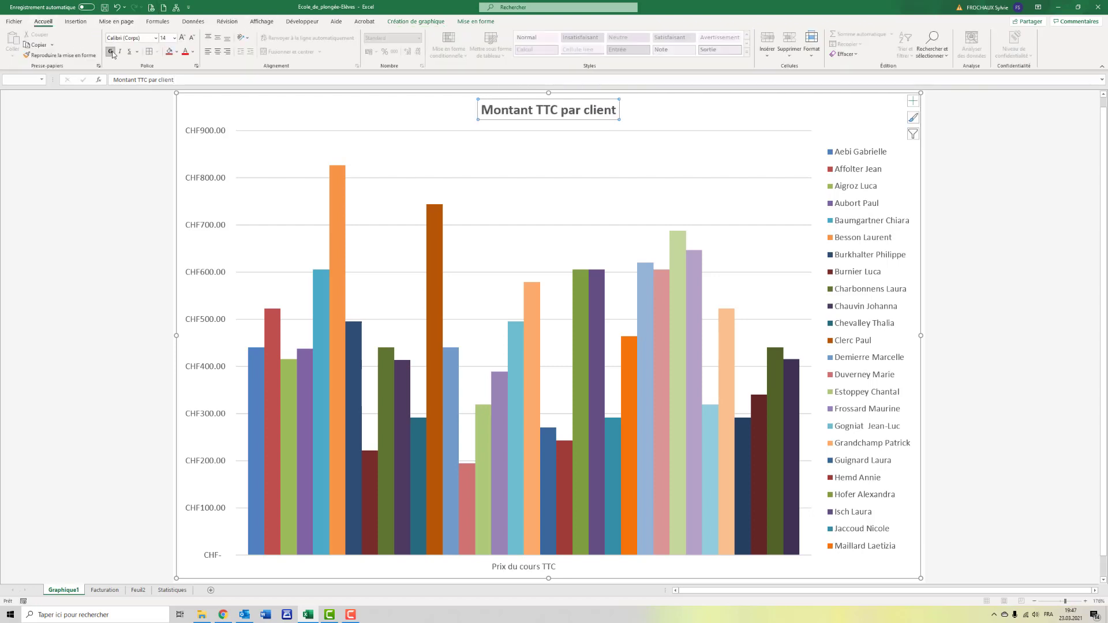
click(723, 125)
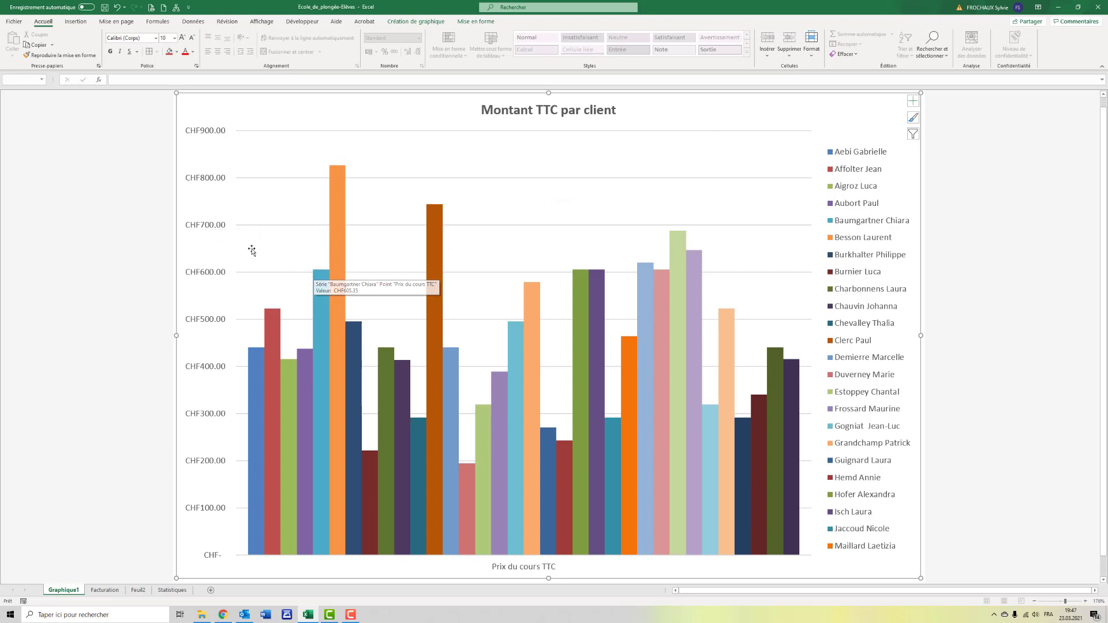
- Set the number format category of the chart's vertical axis to Général
click(202, 180)
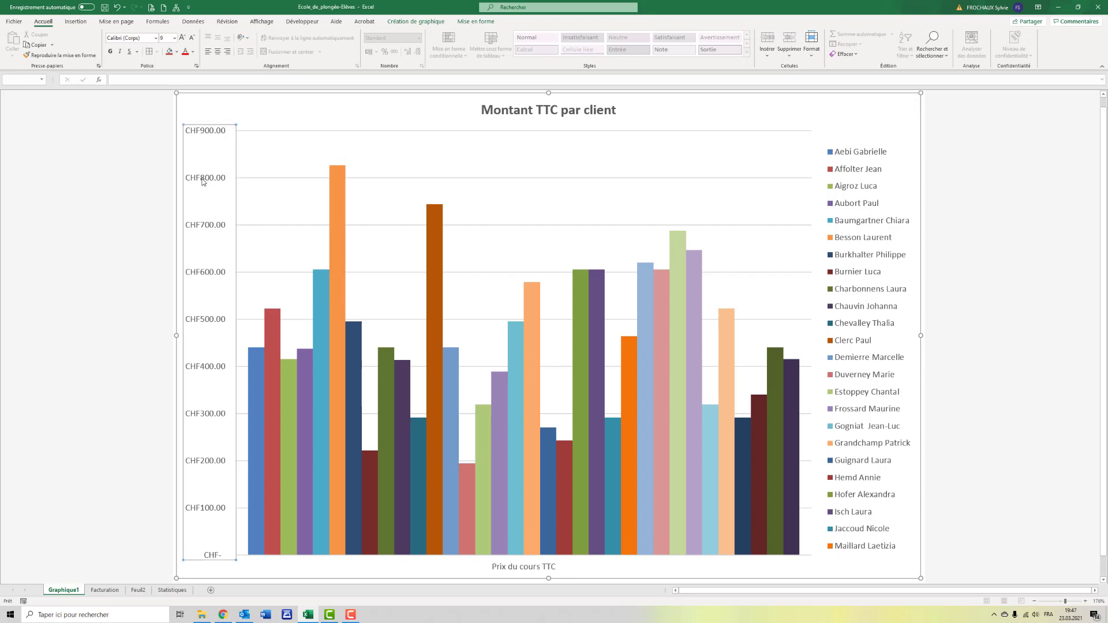
double_click(202, 180)
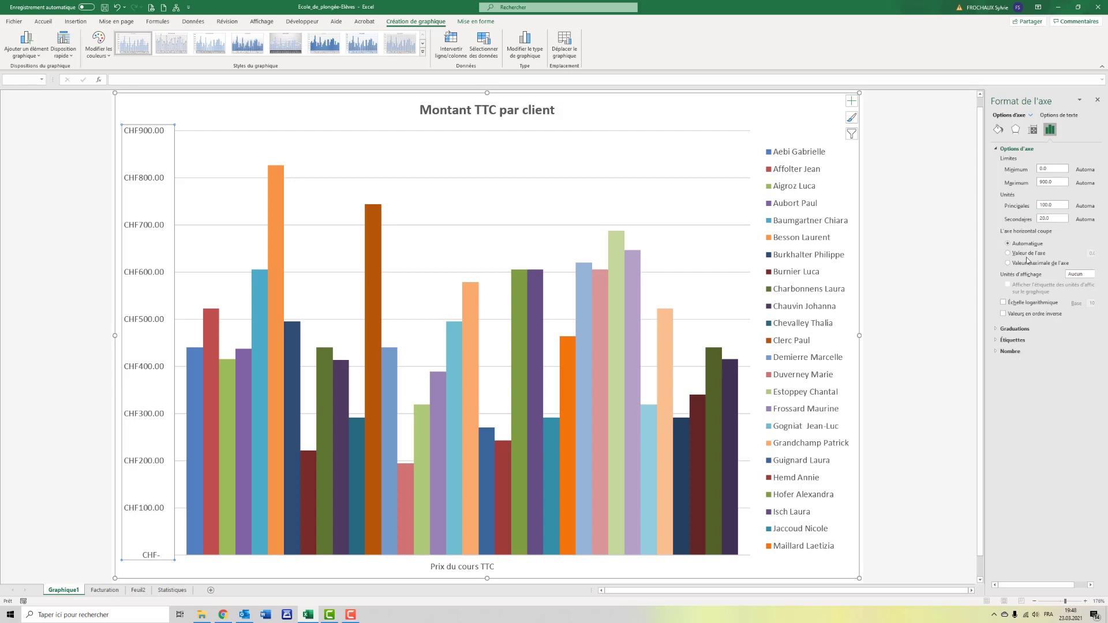
click(1016, 354)
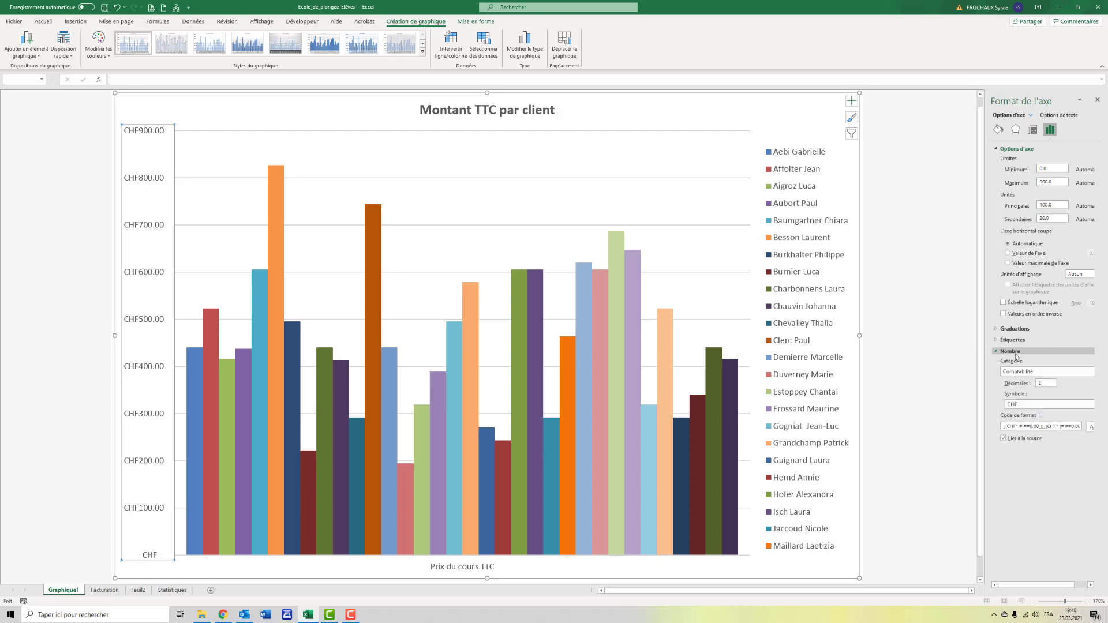
click(1067, 372)
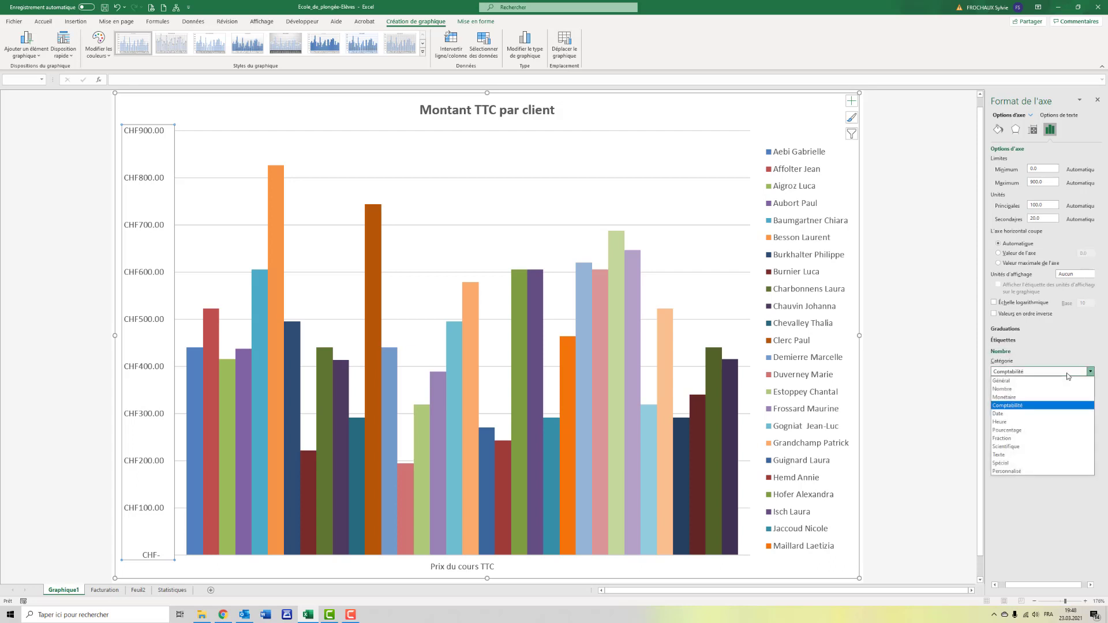
click(1062, 381)
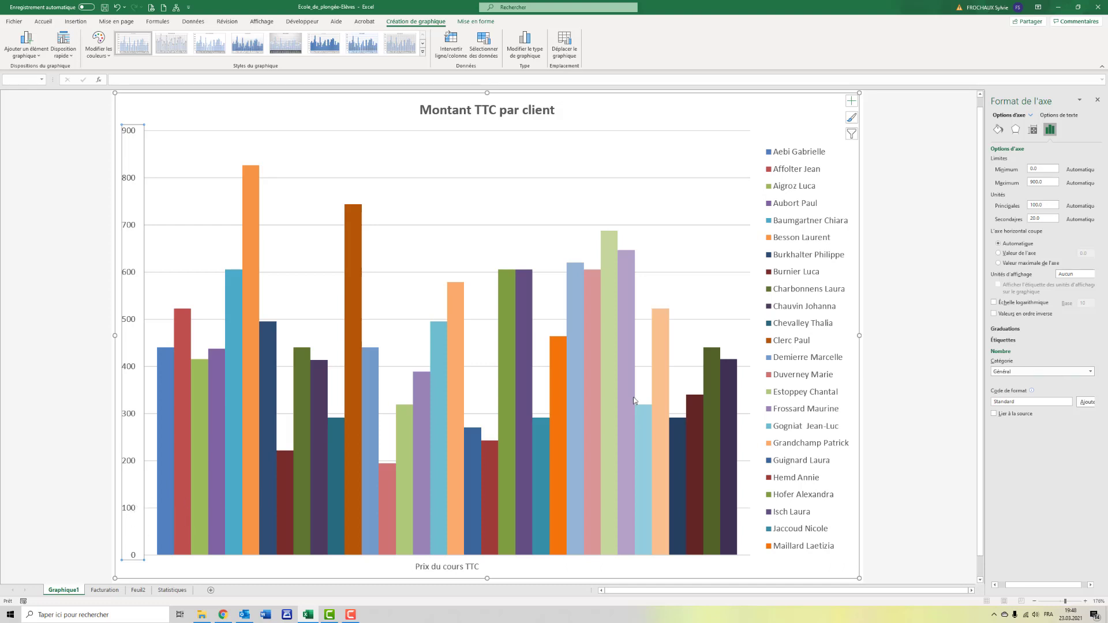
- Set the vertical axis's major unit to 50
double_click(1050, 205)
text(50)
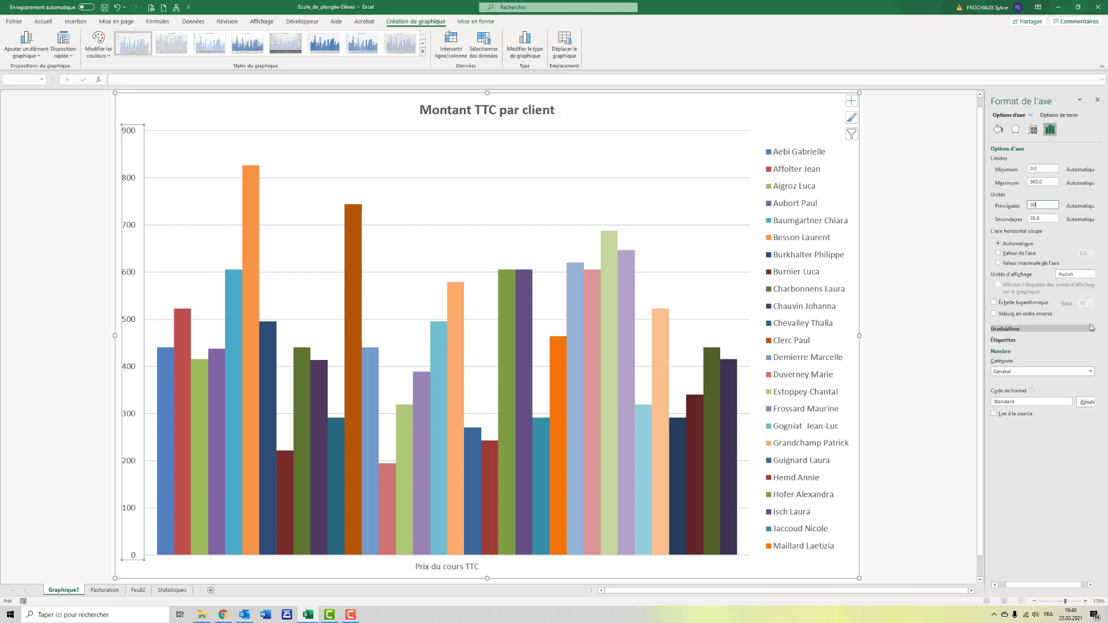
key(Return)
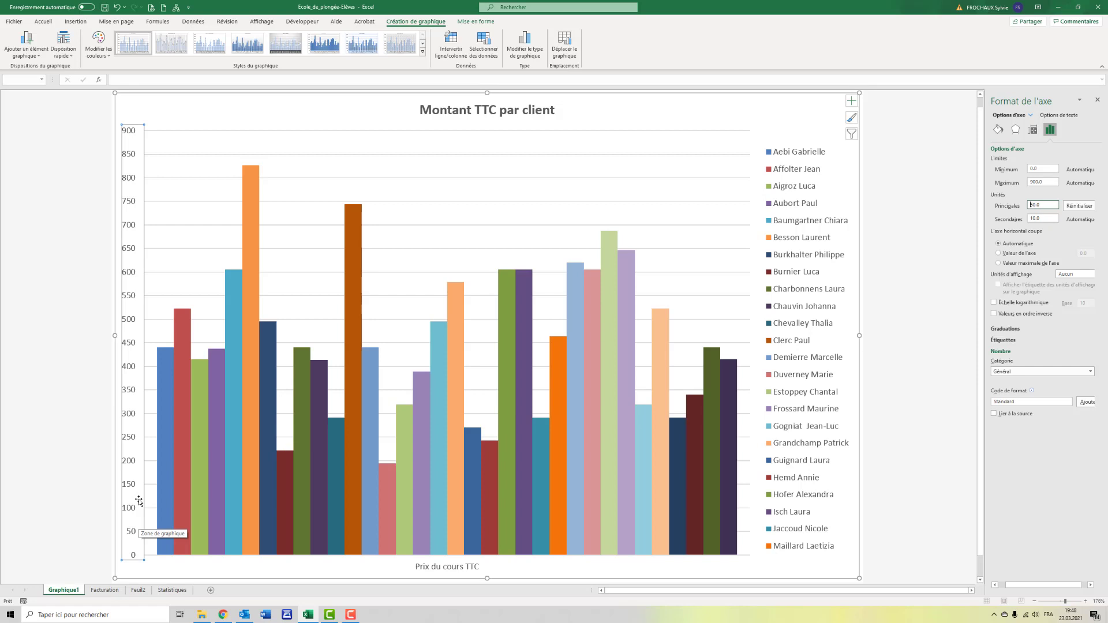
- Add a data label at the inside end (Bord intérieur) of the tallest column only
click(254, 200)
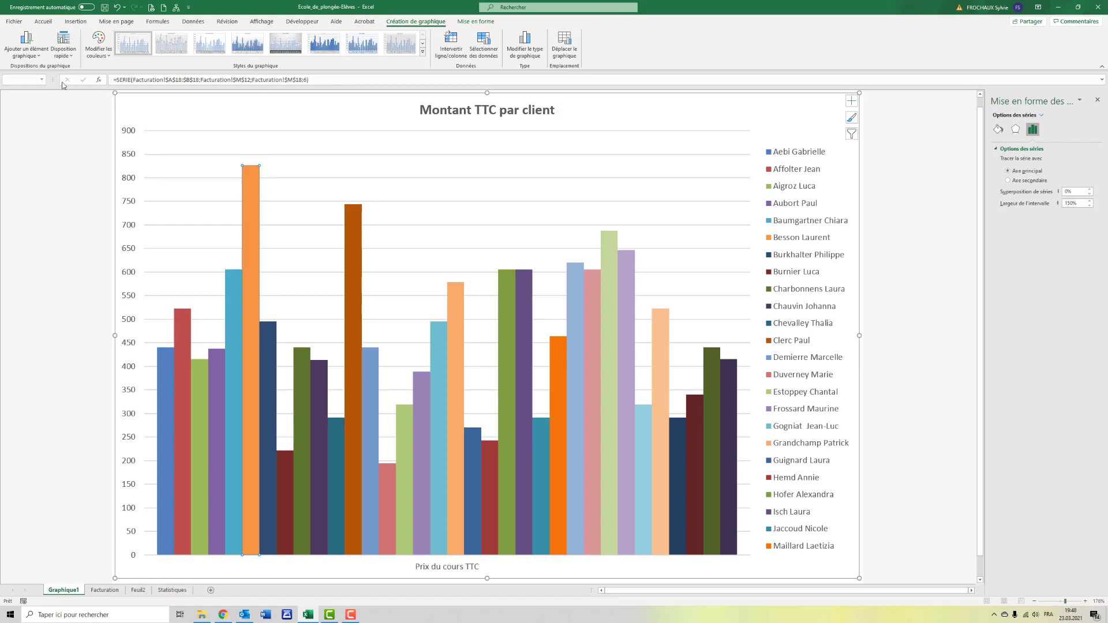
click(30, 56)
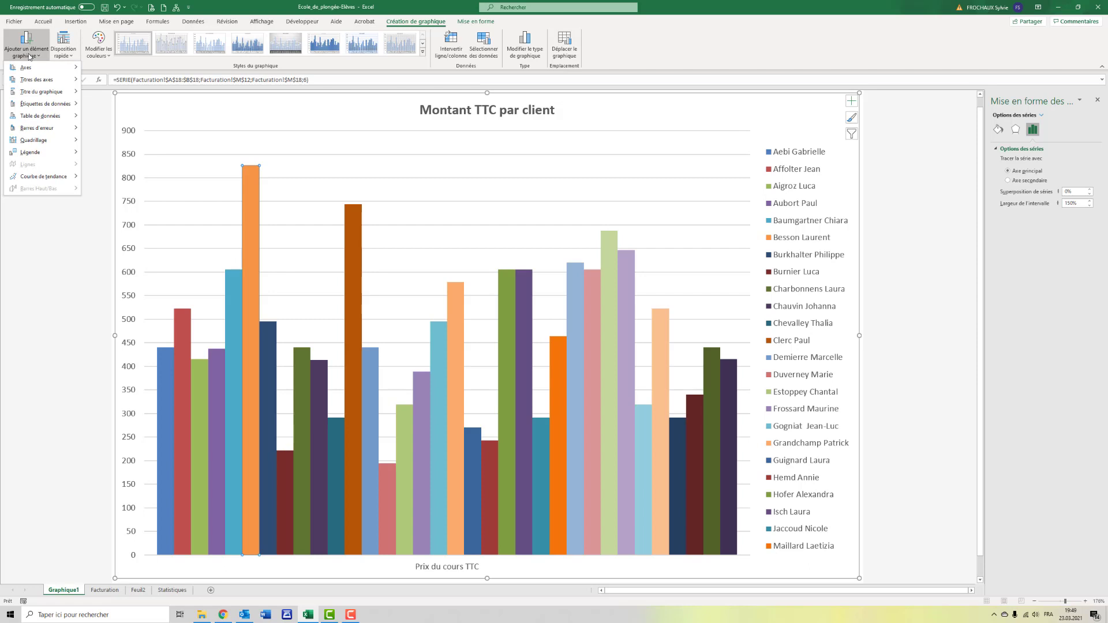
mouse_move(39, 105)
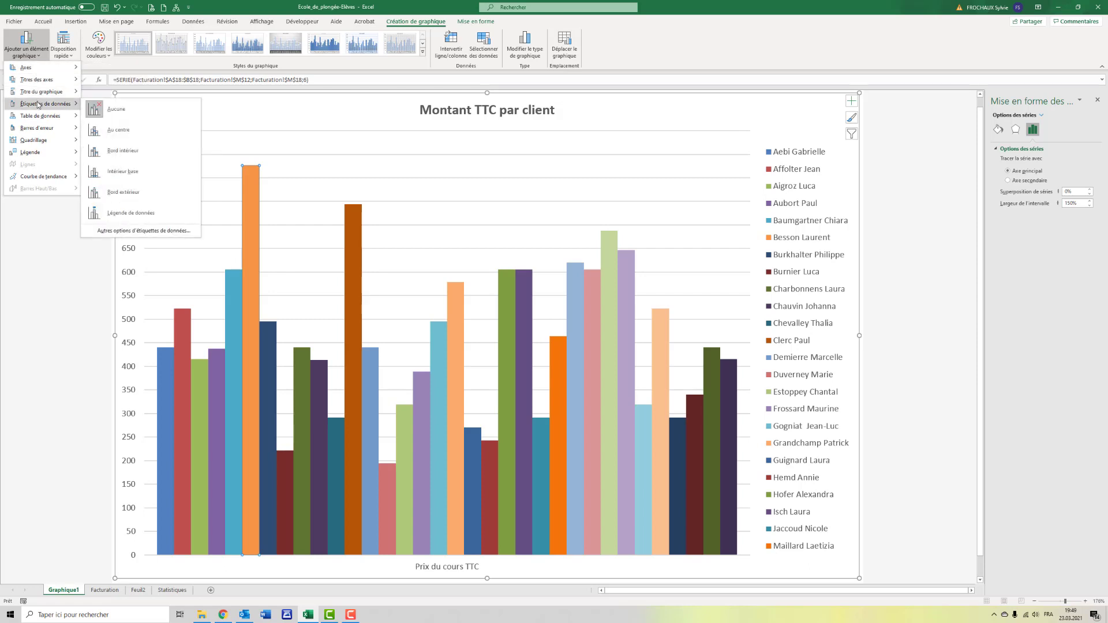
click(112, 152)
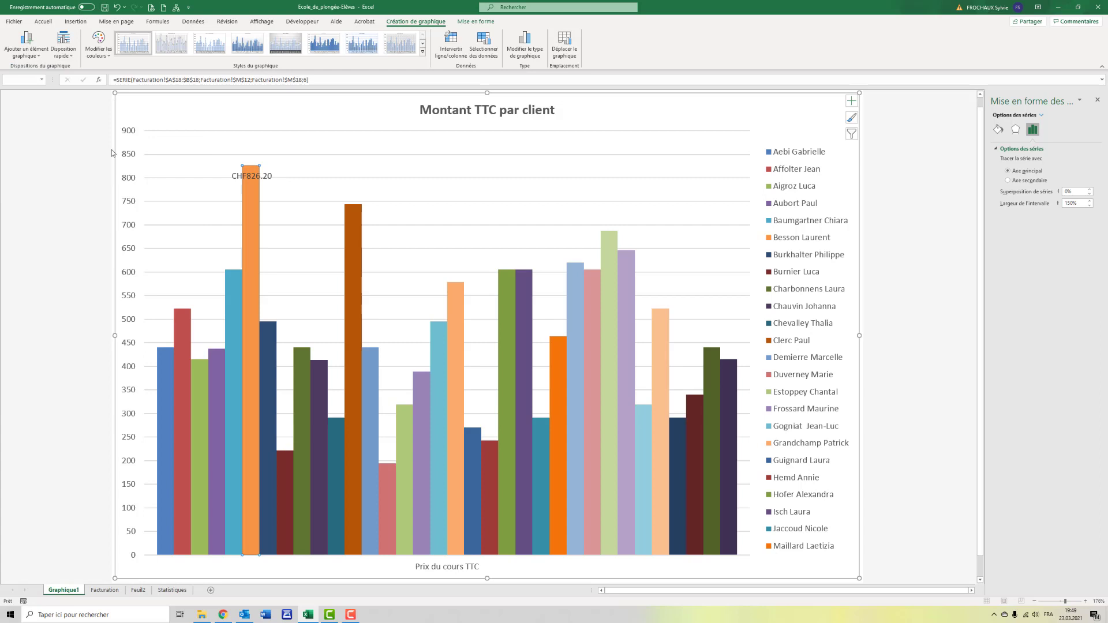
- Move the tallest column's data label just above the column and make it bold
click(267, 173)
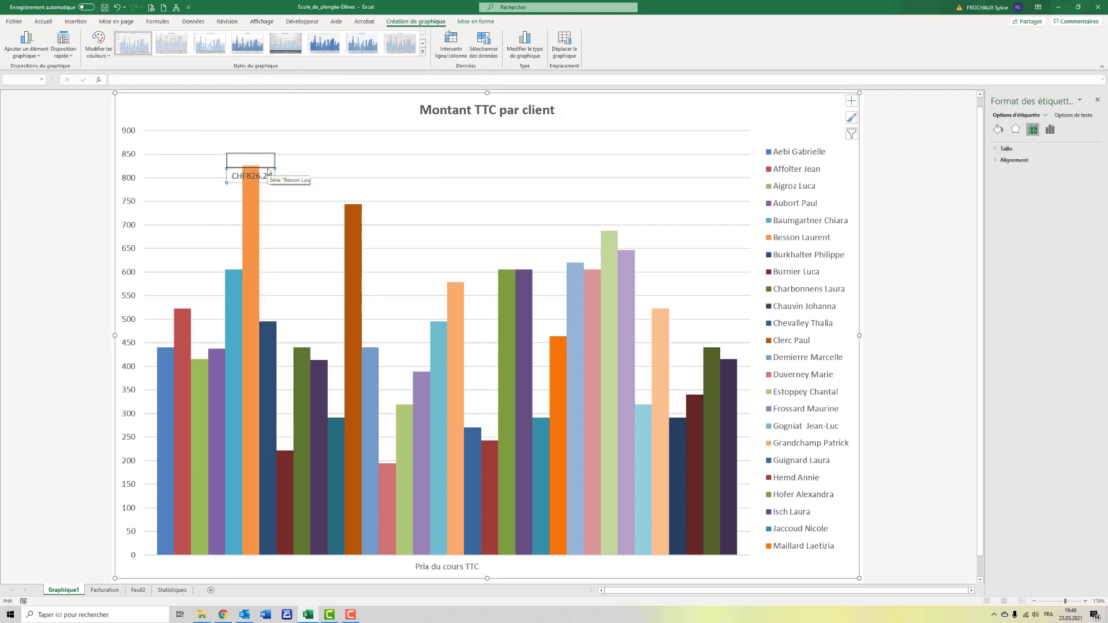
click(267, 176)
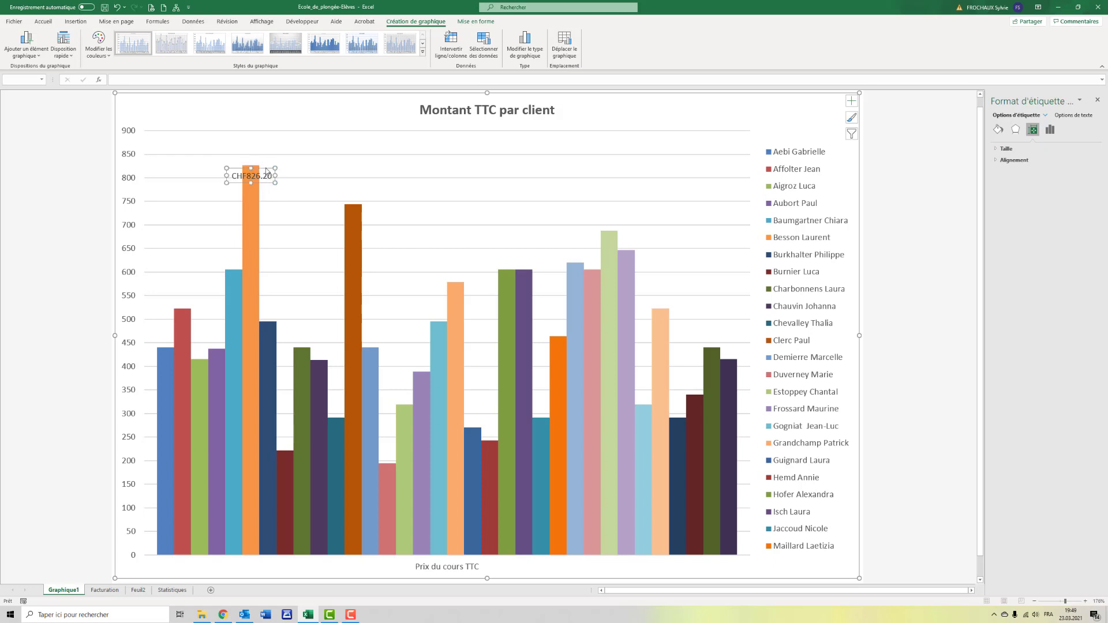
drag(270, 185, 268, 171)
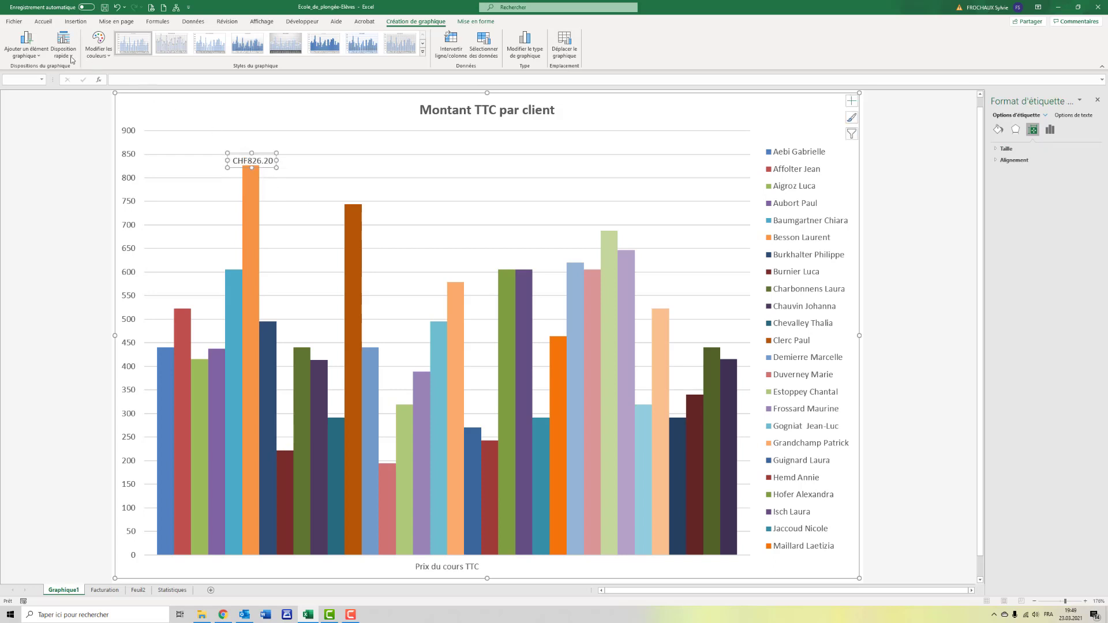
click(43, 21)
click(110, 51)
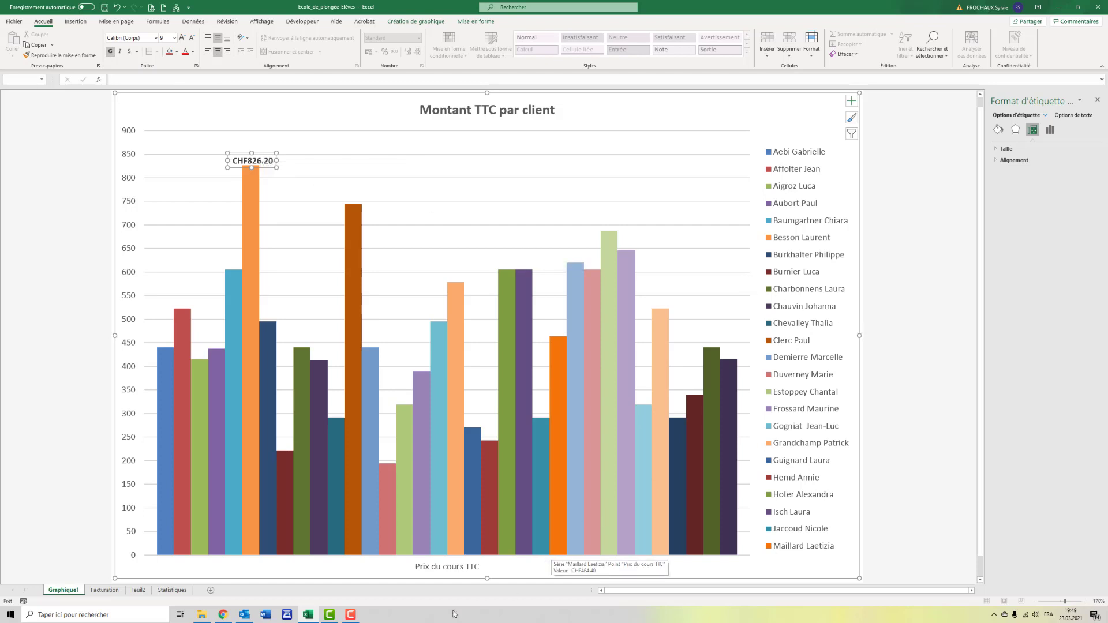
click(354, 616)
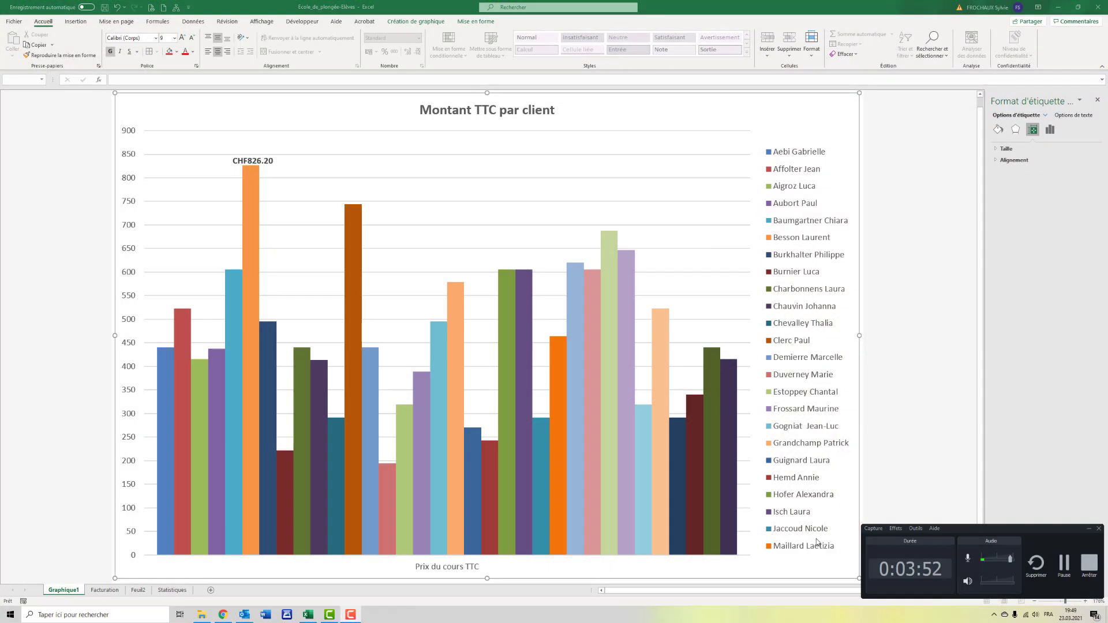